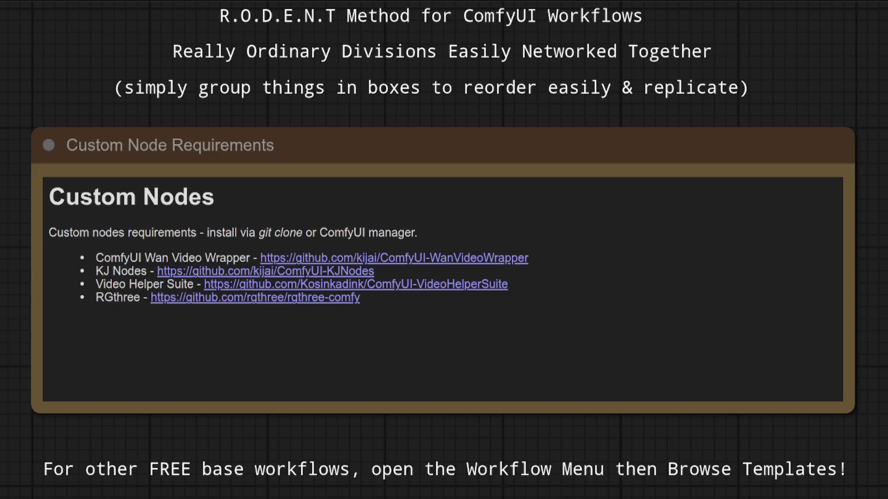
Step: Scroll through the intro notes on required custom nodes, model download links and file locations
scroll(444, 250, "down", 10)
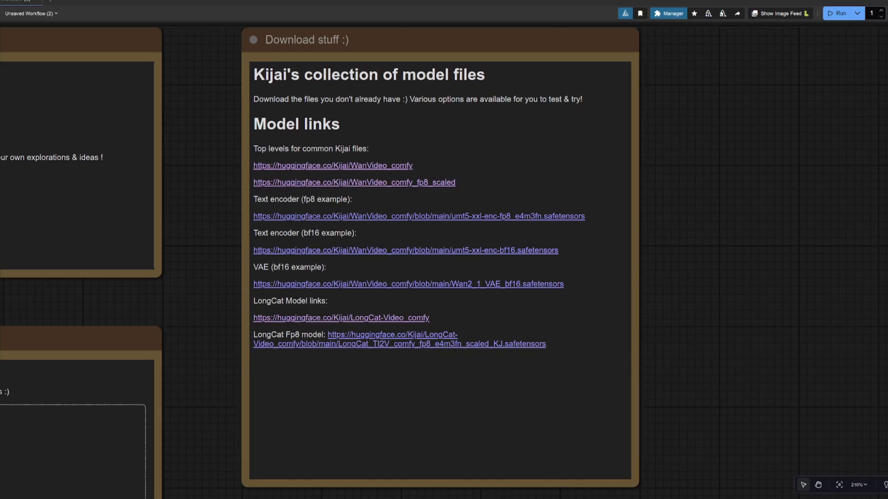
scroll(870, 401, "down", 7)
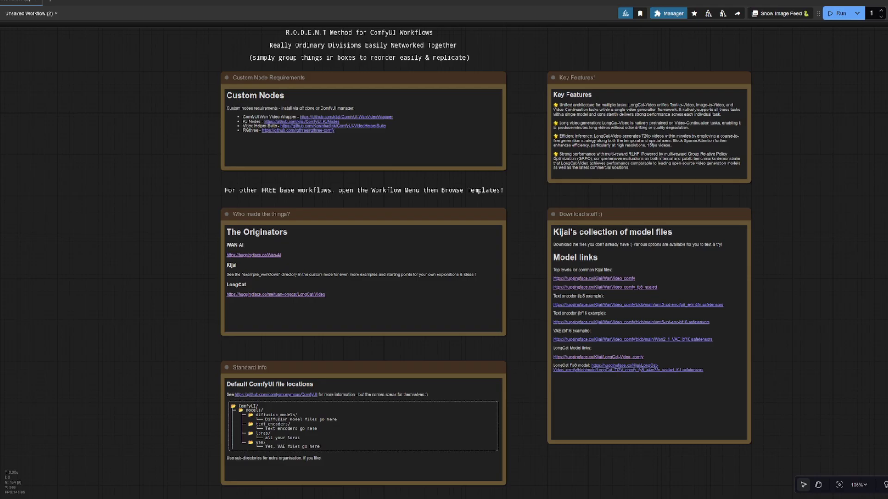
Step: On the Model Loader, try base precision fp16, then return it to bf16
key("2")
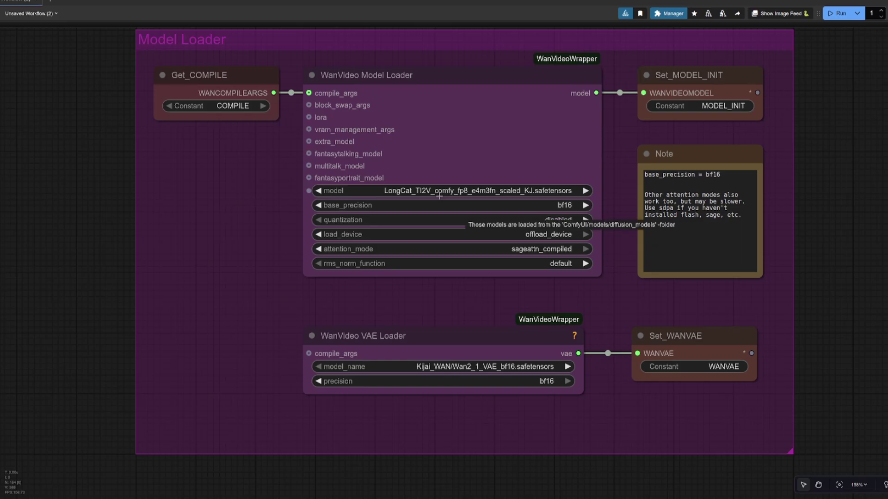
scroll(516, 199, "up", 6)
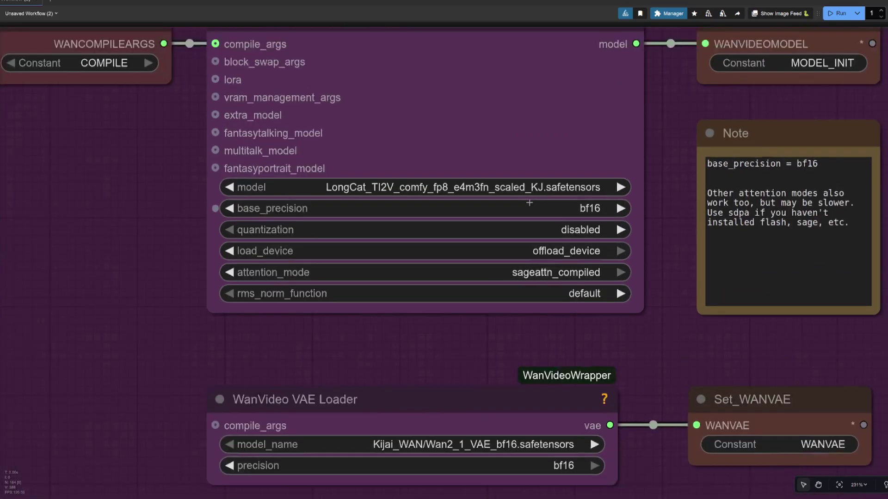
left_click(560, 209)
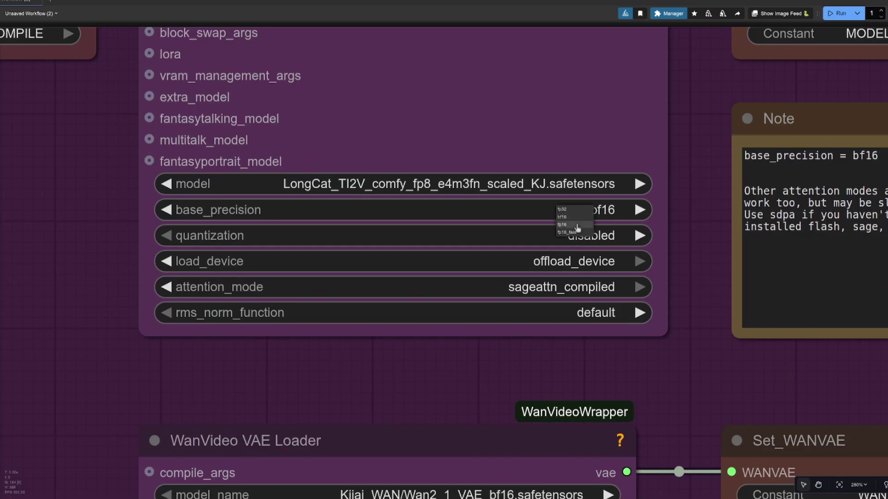
left_click(573, 225)
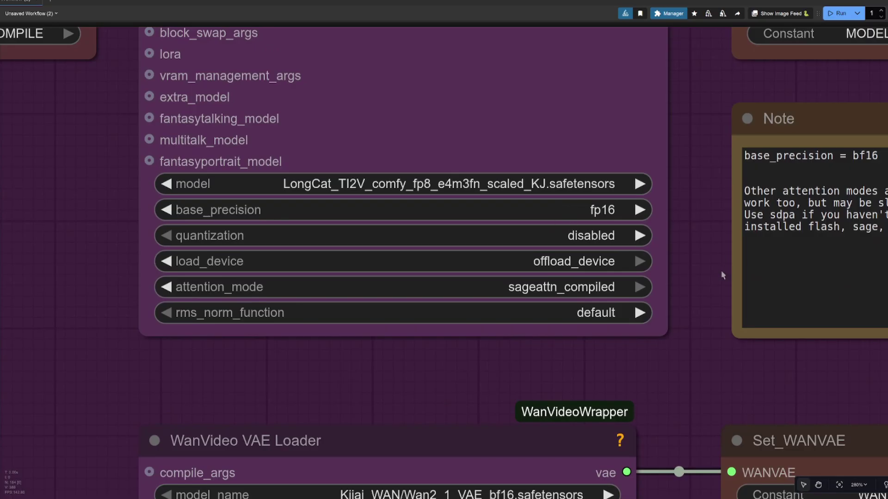
left_click(511, 210)
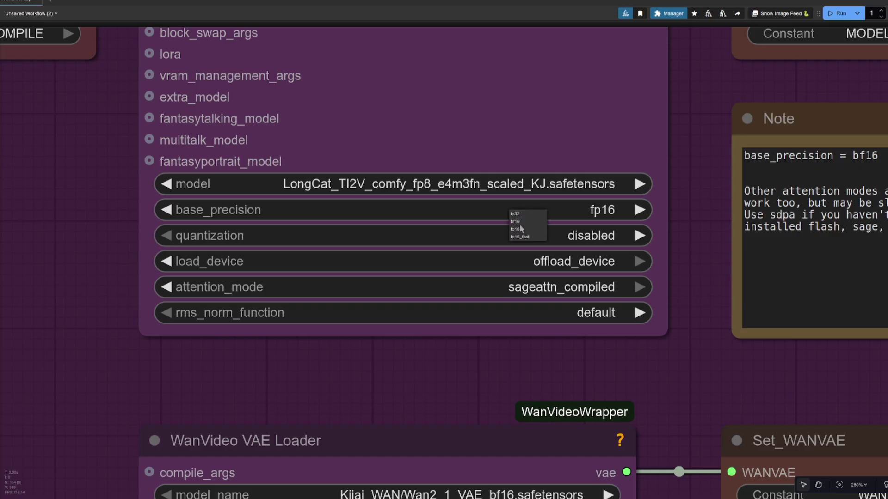
left_click(517, 221)
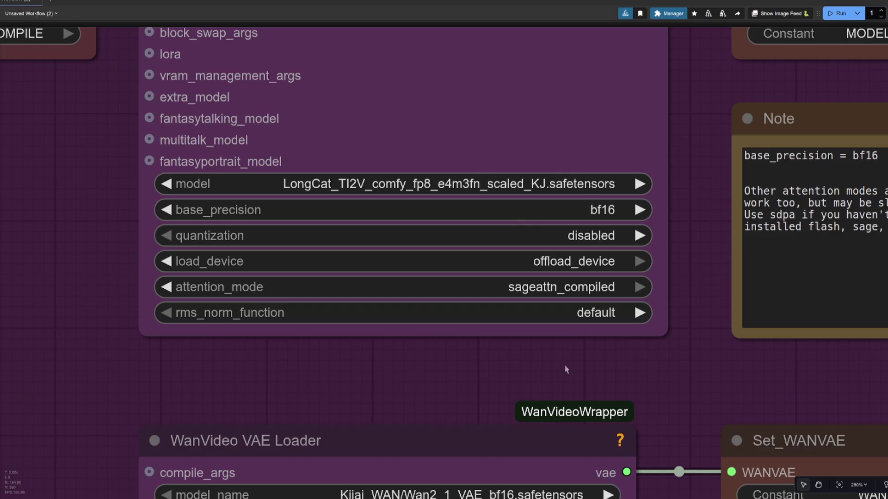
Step: Set the model loader's attention mode to sdpa
left_click_drag(564, 364, 412, 370)
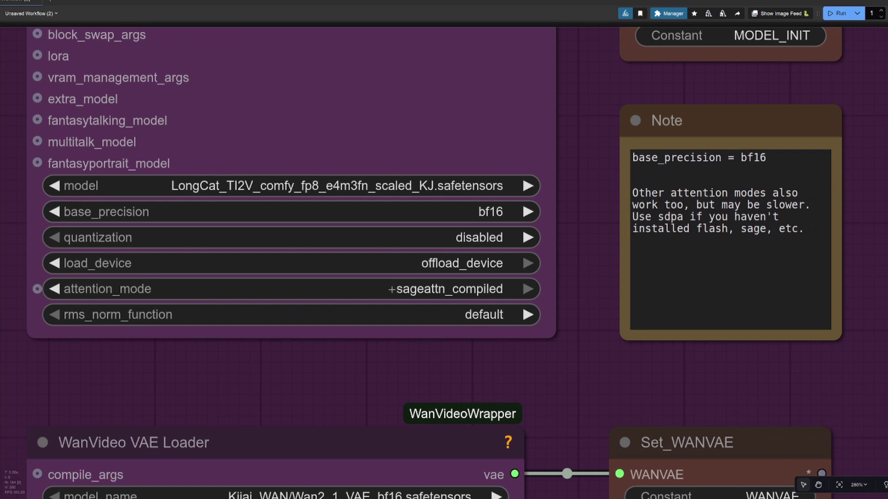
left_click(461, 291)
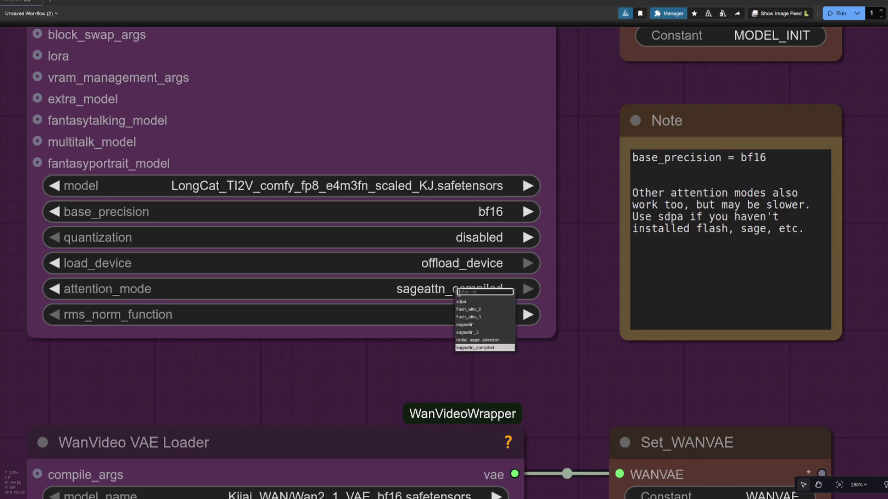
left_click(487, 302)
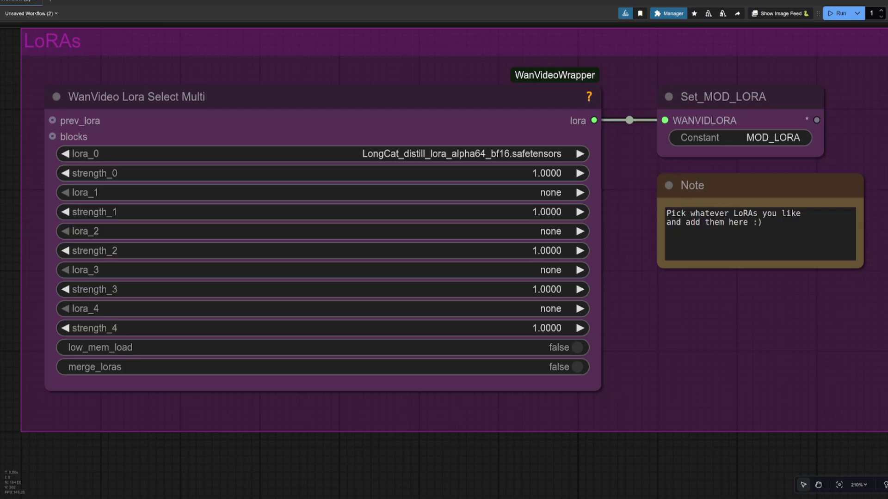
Step: Zoom into Block Swap to read the blocks_to_swap tooltip, then jump to Experimental Options
key("2")
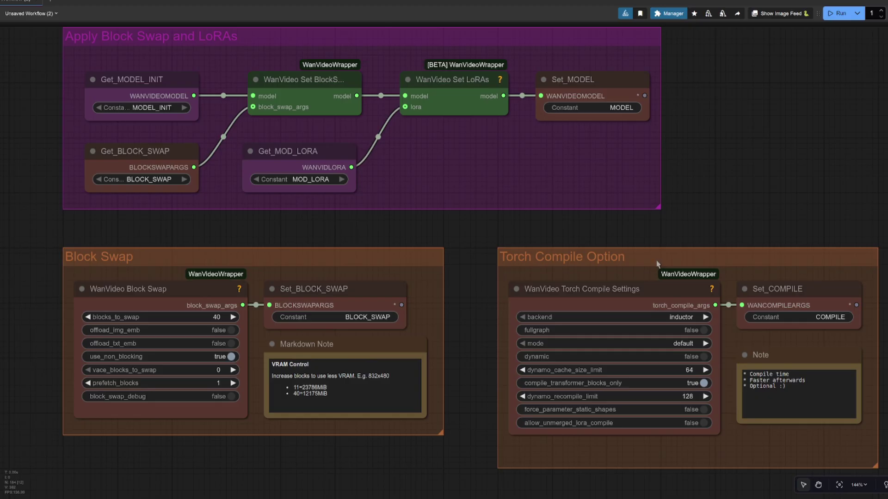
left_click_drag(356, 223, 460, 192)
scroll(486, 319, "up", 3)
scroll(592, 317, "up", 3)
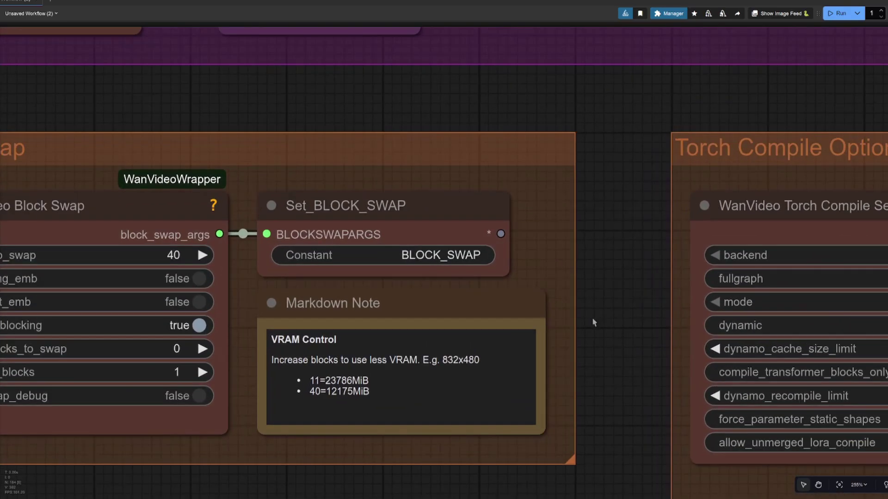
left_click_drag(592, 317, 753, 243)
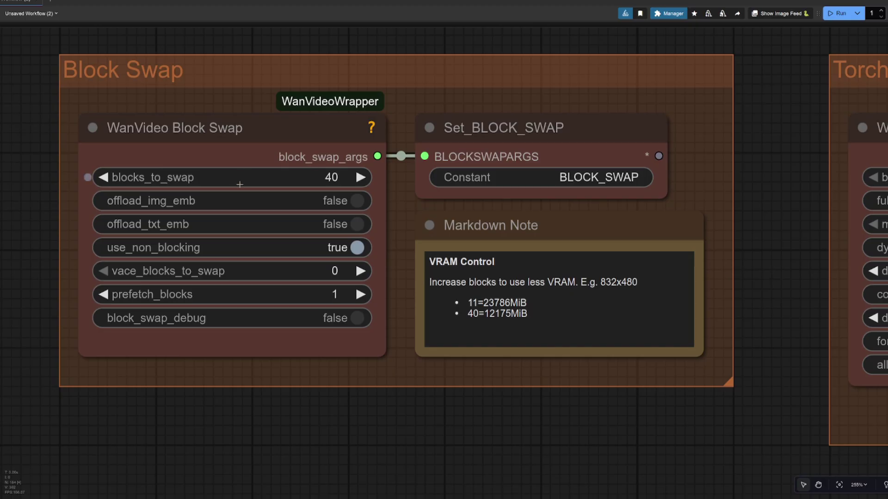
mouse_move(234, 186)
key("3")
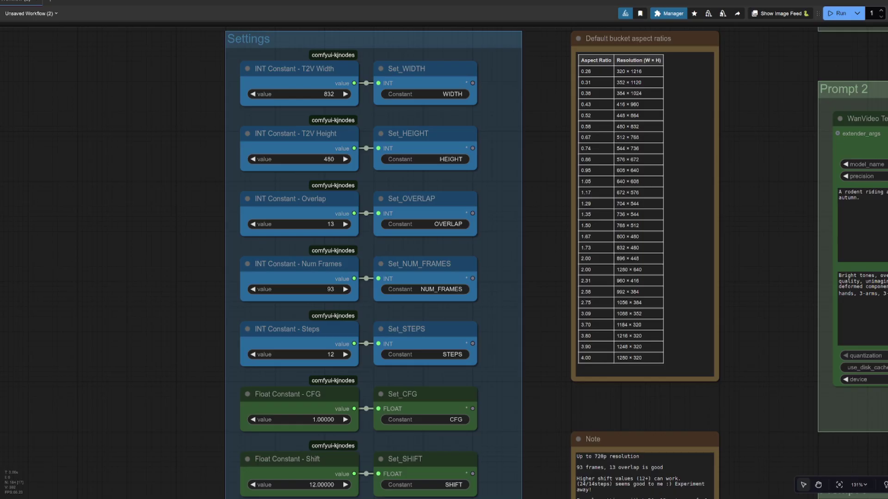
Step: Scroll past the Steps, CFG and Shift constant nodes down to the Prompt 1 group
scroll(245, 32, "up", 8)
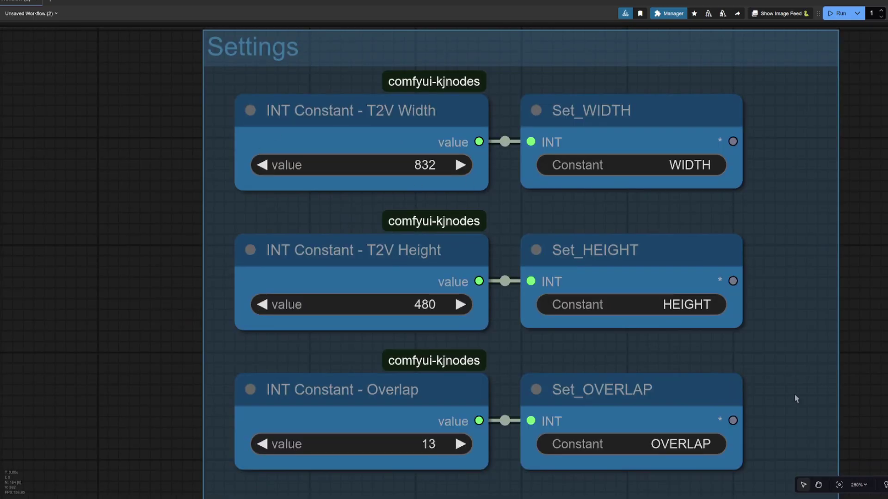
scroll(794, 393, "down", 7)
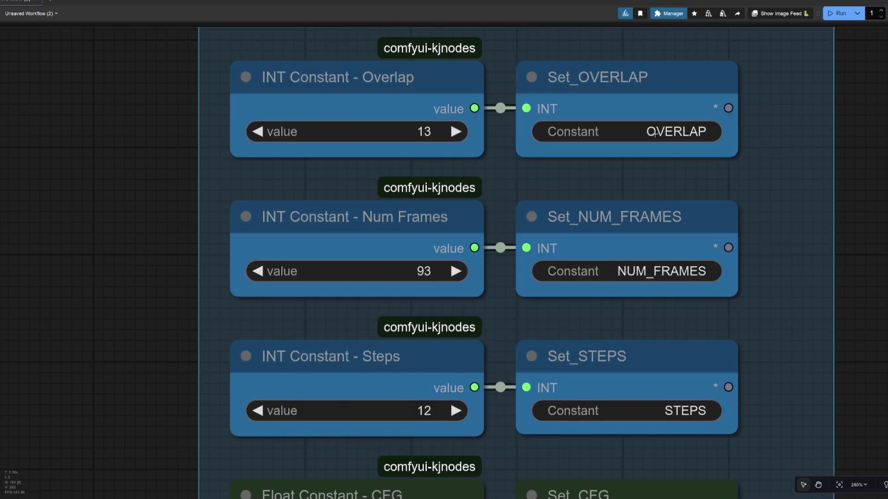
scroll(803, 350, "down", 3)
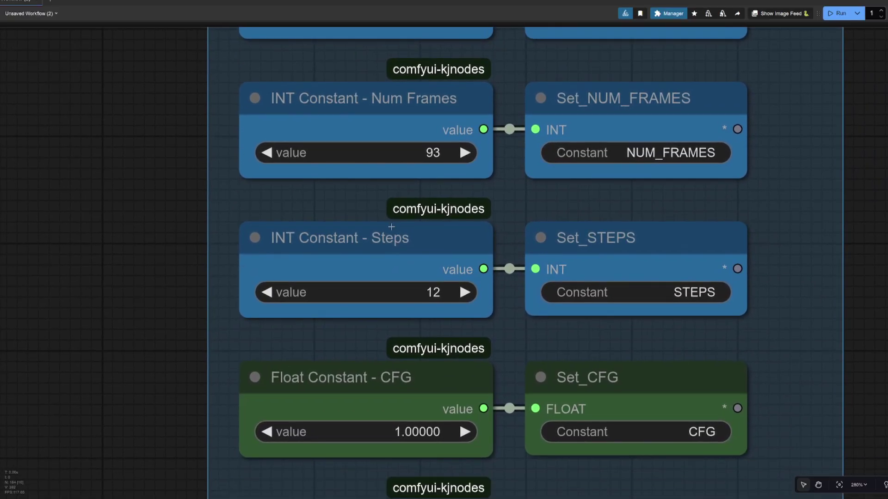
scroll(785, 361, "down", 3)
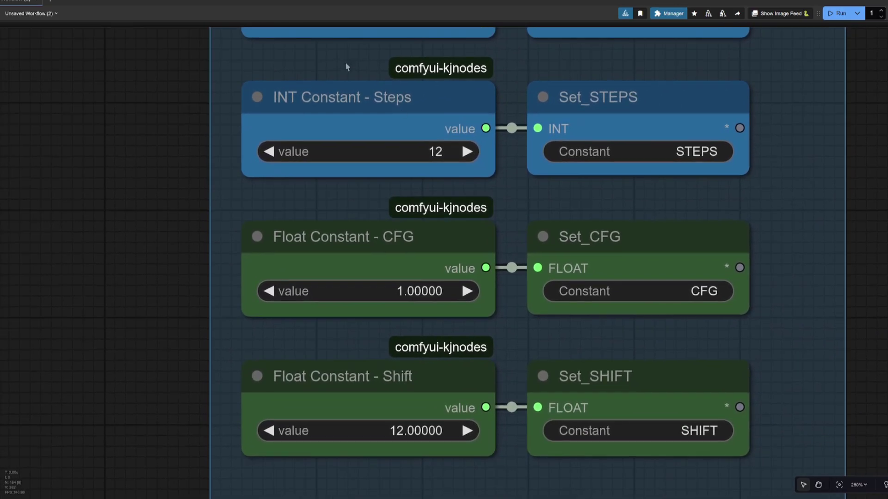
scroll(610, 192, "down", 3)
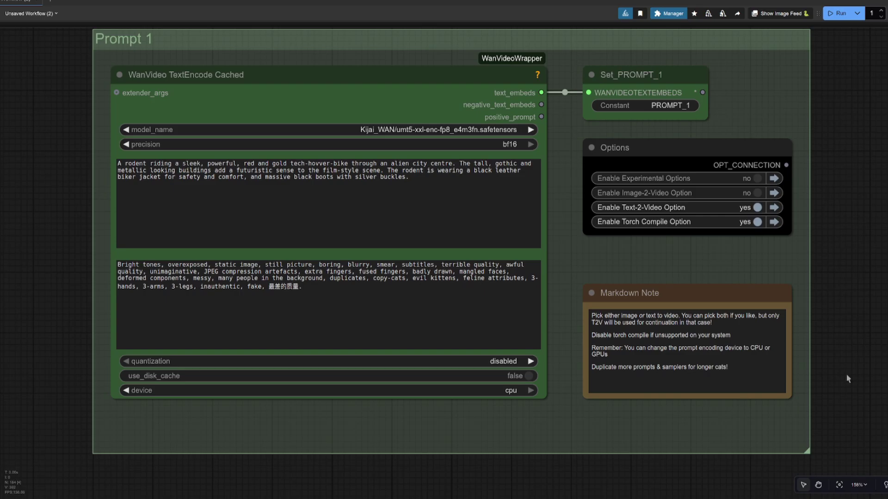
scroll(847, 379, "down", 3)
left_click_drag(848, 379, 831, 4)
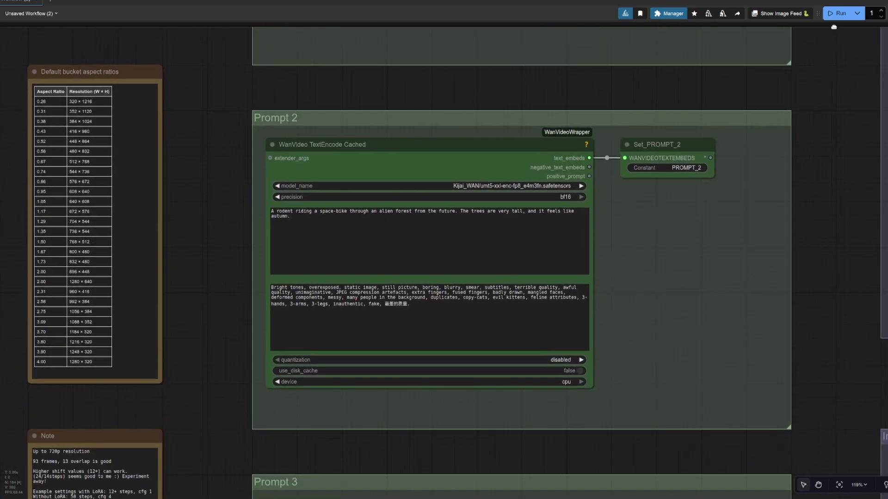
left_click(702, 170)
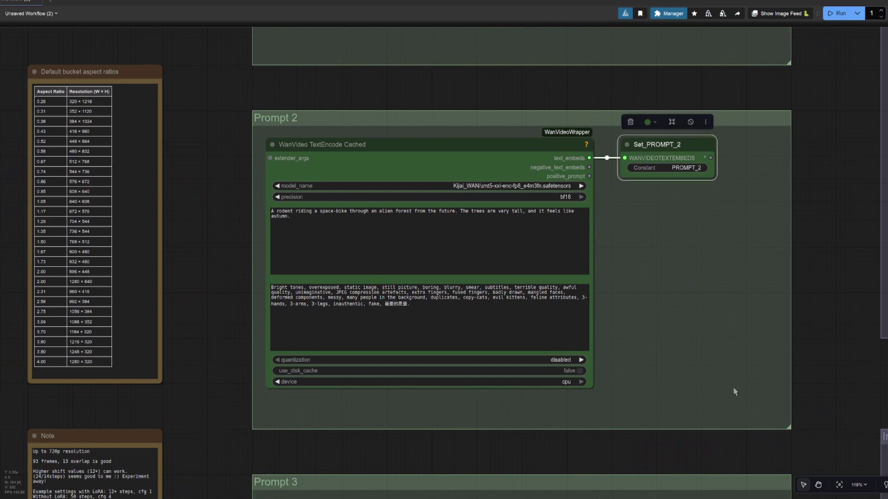
left_click_drag(734, 395, 726, 109)
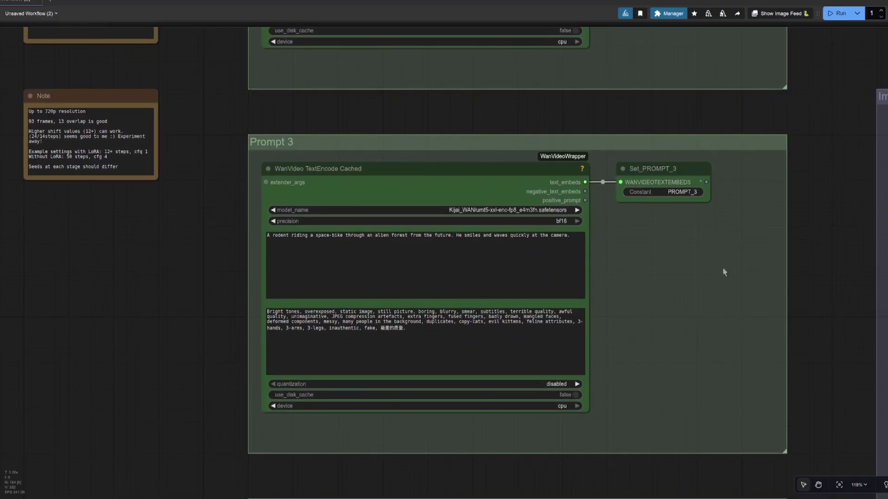
left_click_drag(723, 418, 705, 82)
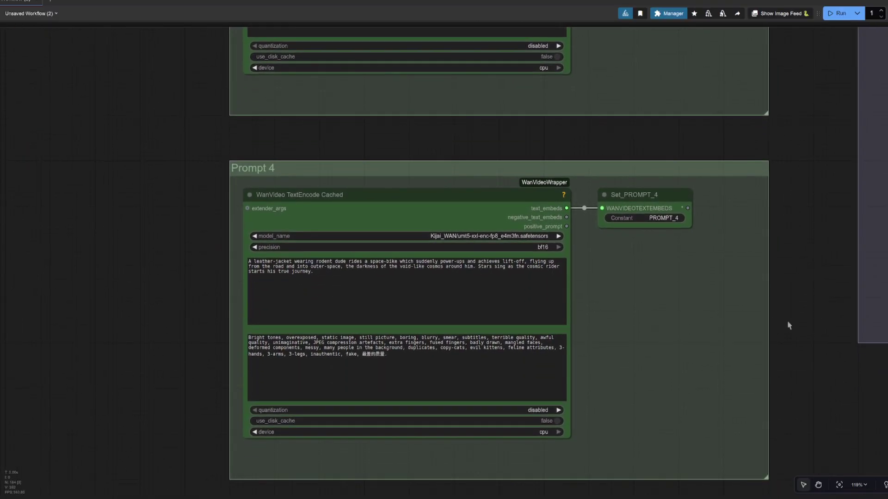
left_click_drag(787, 321, 784, 303)
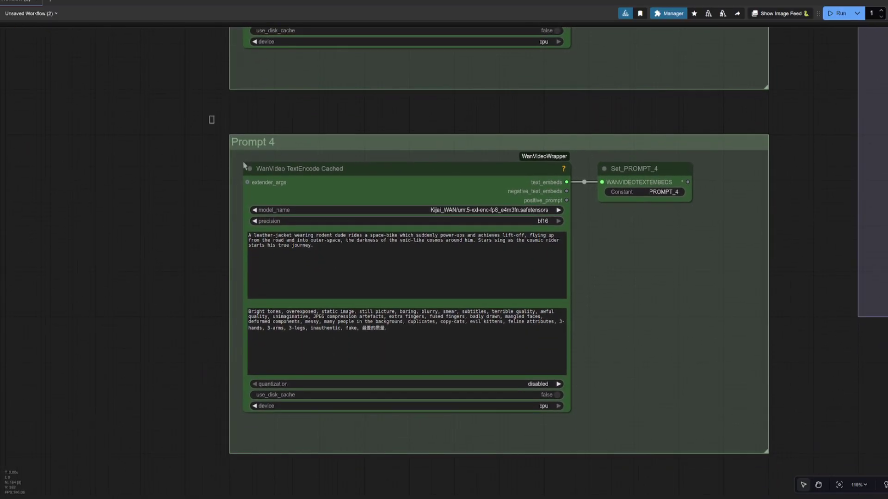
left_click_drag(210, 119, 789, 459)
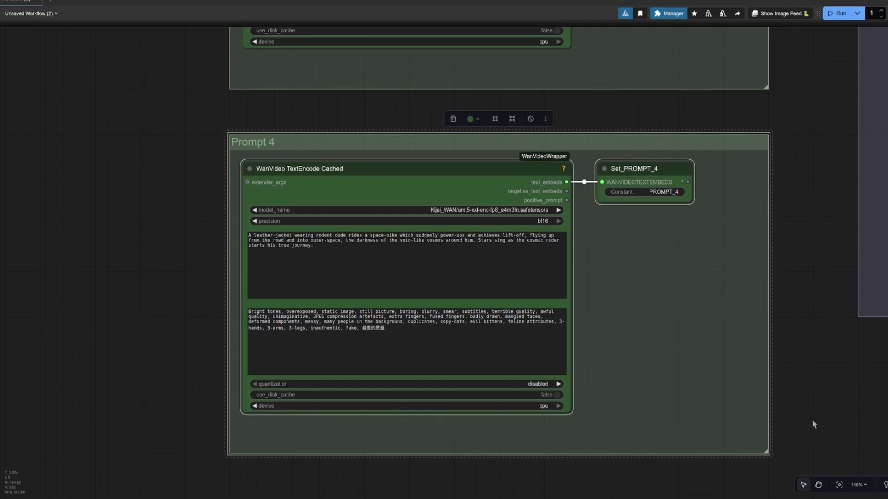
key("1")
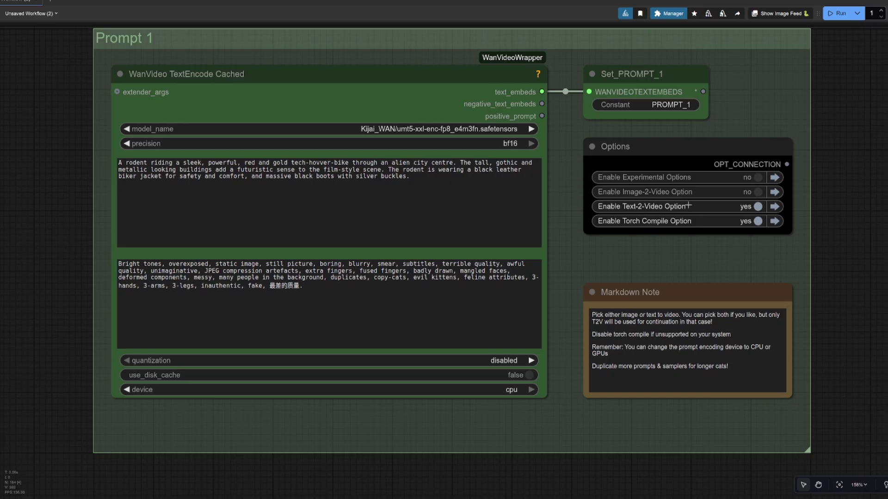
Step: Set Torch Compile and Text-2-Video to no and Image-2-Video to yes in Options
left_click(694, 222)
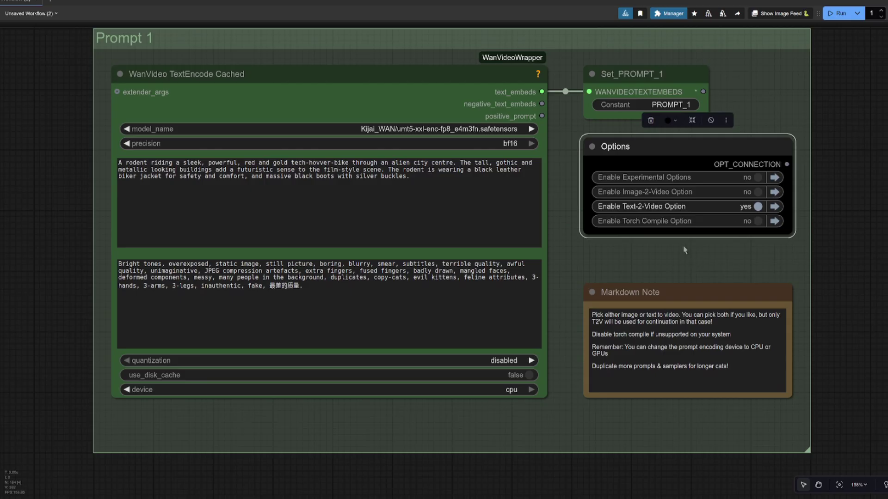
left_click(697, 207)
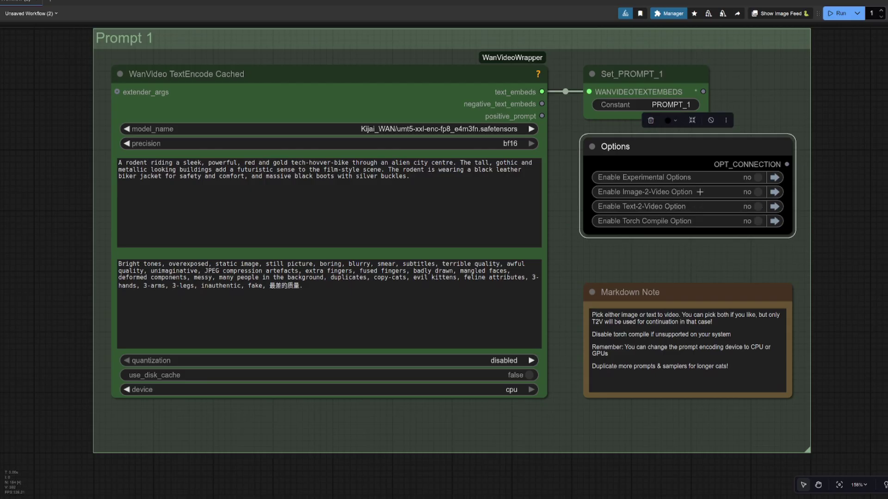
left_click(699, 191)
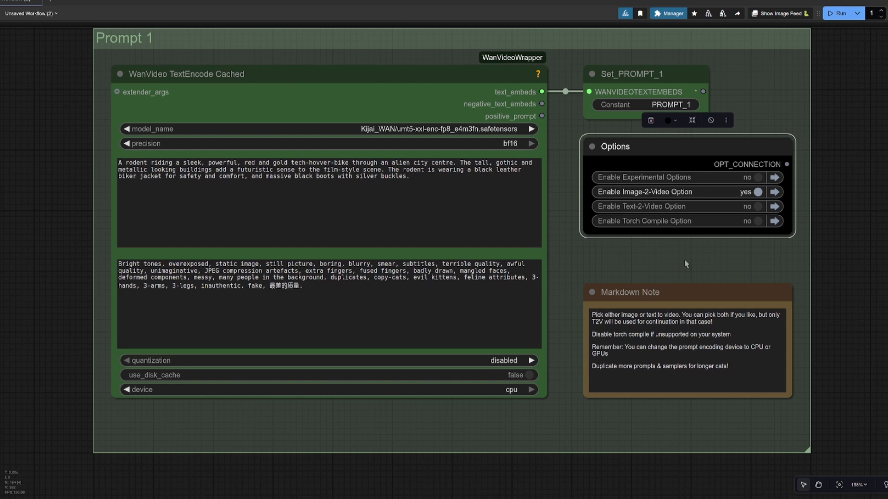
scroll(771, 411, "up", 10)
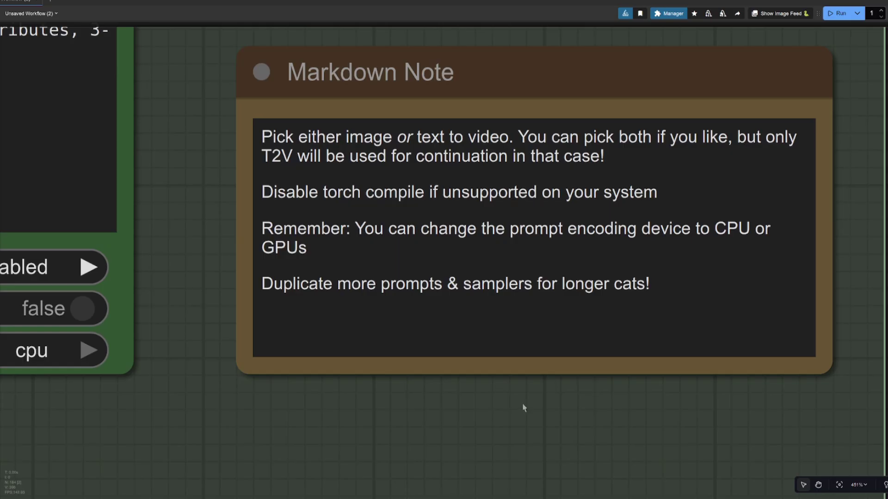
scroll(523, 407, "down", 10)
scroll(424, 427, "up", 3)
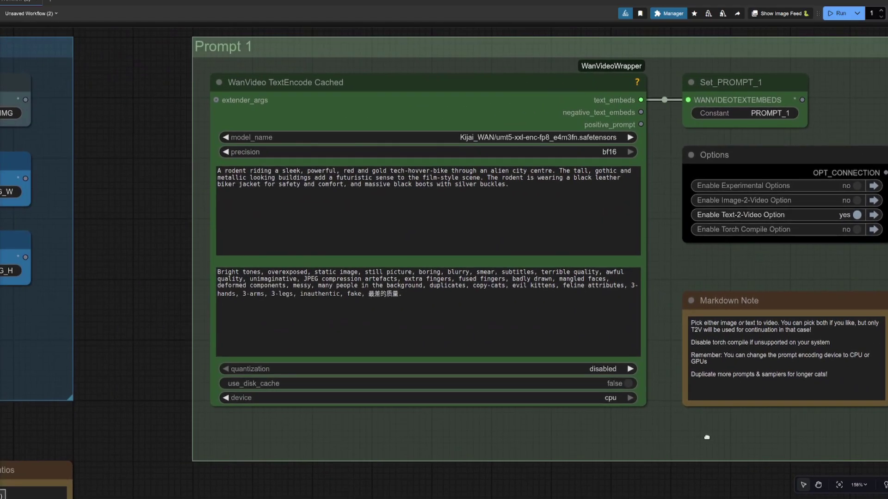
left_click(568, 398)
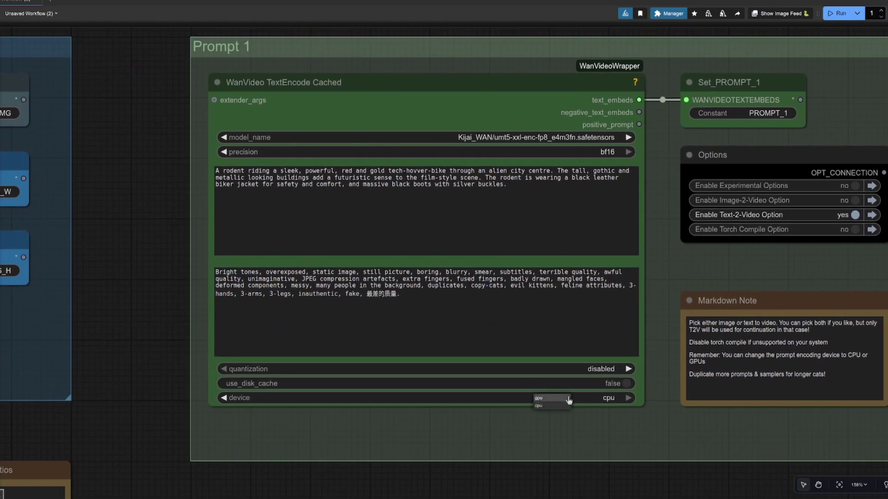
left_click(560, 398)
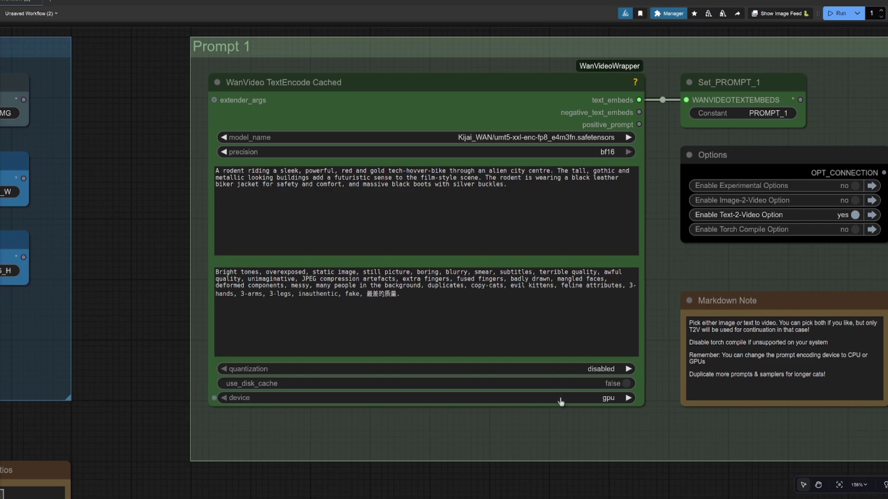
left_click(560, 399)
left_click(566, 411)
Step: Zoom to about 255% on the Prompt 4 WanVideo TextEncode Cached node
scroll(412, 112, "up", 5)
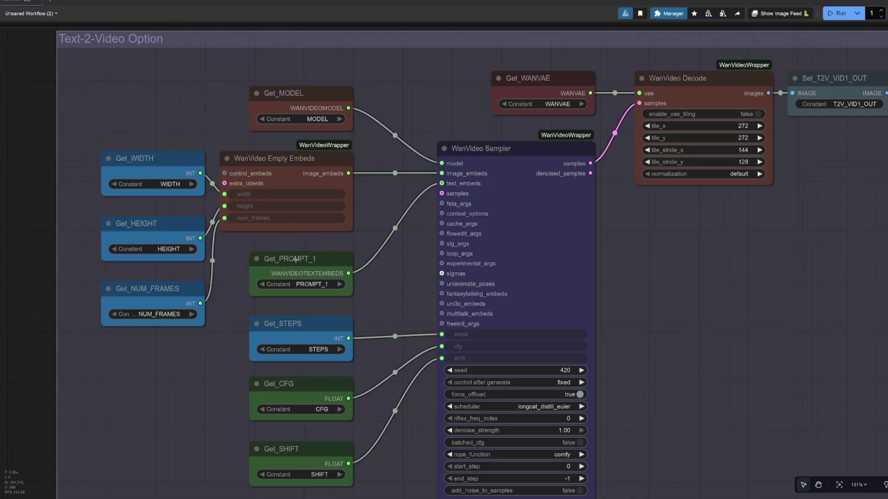
Step: Pan from the text-to-video sampler inputs over to the Image-2-Video Option group
scroll(757, 291, "down", 3)
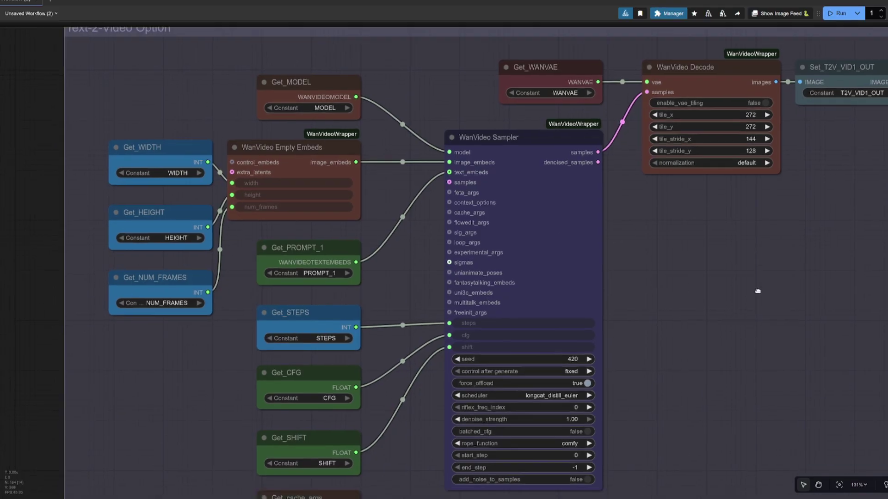
scroll(707, 226, "up", 2)
scroll(722, 249, "down", 2)
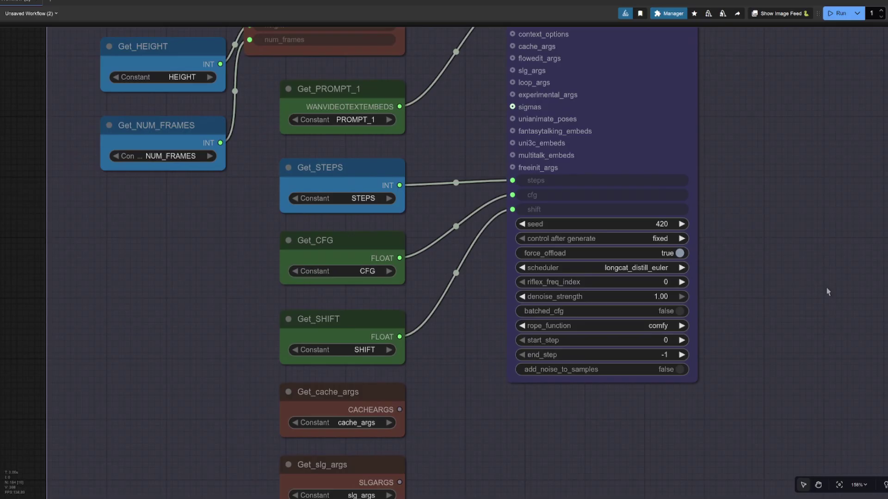
left_click_drag(783, 399, 844, 275)
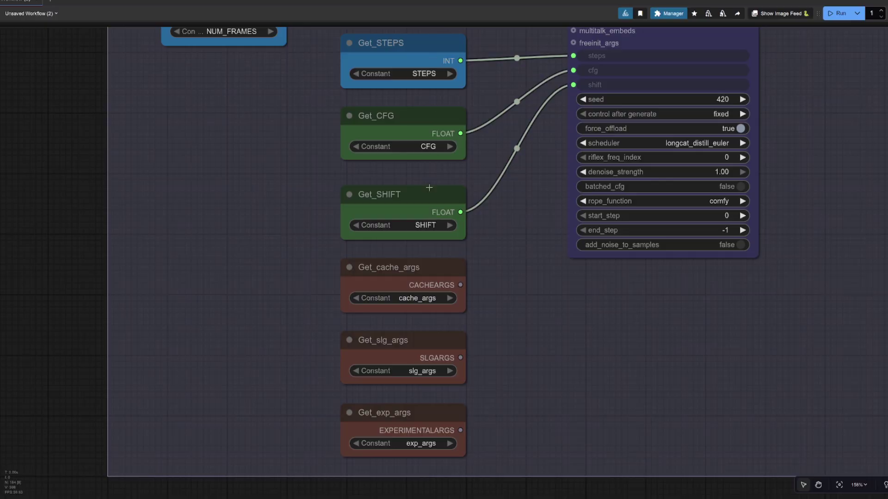
left_click_drag(844, 146, 722, 365)
left_click_drag(771, 298, 666, 389)
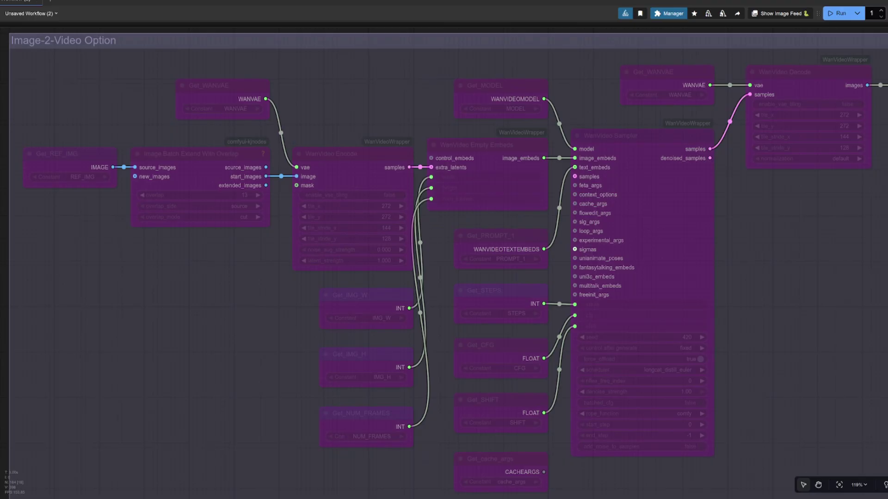
Step: Zoom in on the Image Batch Extend With Overlap and WanVideo Encode nodes
left_click_drag(248, 298, 364, 367)
scroll(470, 324, "up", 5)
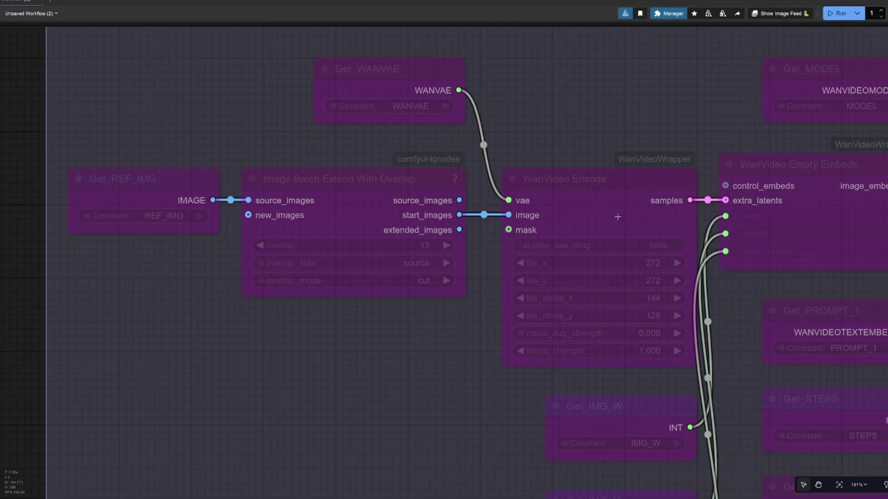
scroll(618, 217, "down", 2)
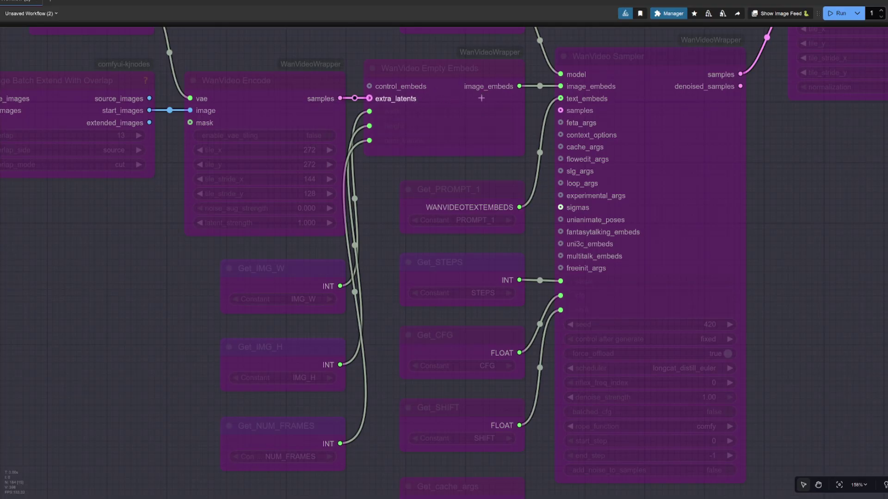
Step: Return the view to the Text-2-Video Option group and its sampler inputs
scroll(512, 270, "up", 5)
scroll(512, 270, "down", 5)
scroll(412, 262, "up", 5)
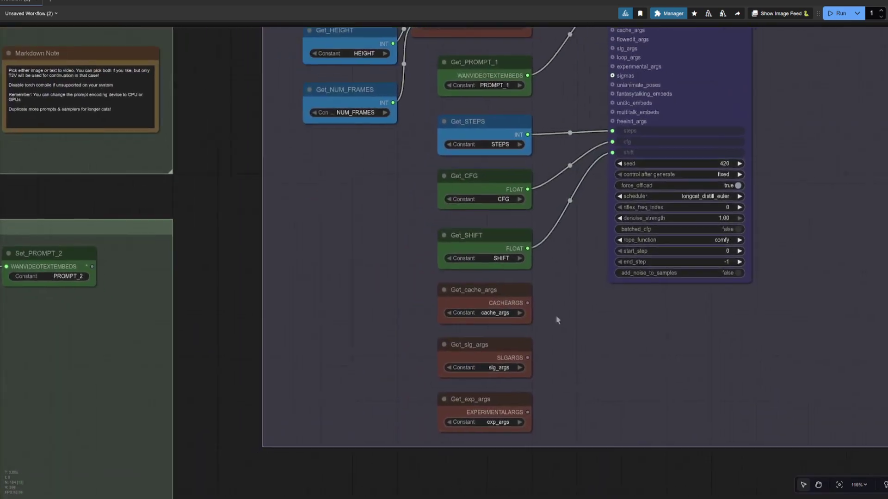
scroll(412, 262, "up", 4)
scroll(568, 296, "up", 3)
left_click_drag(551, 303, 565, 277)
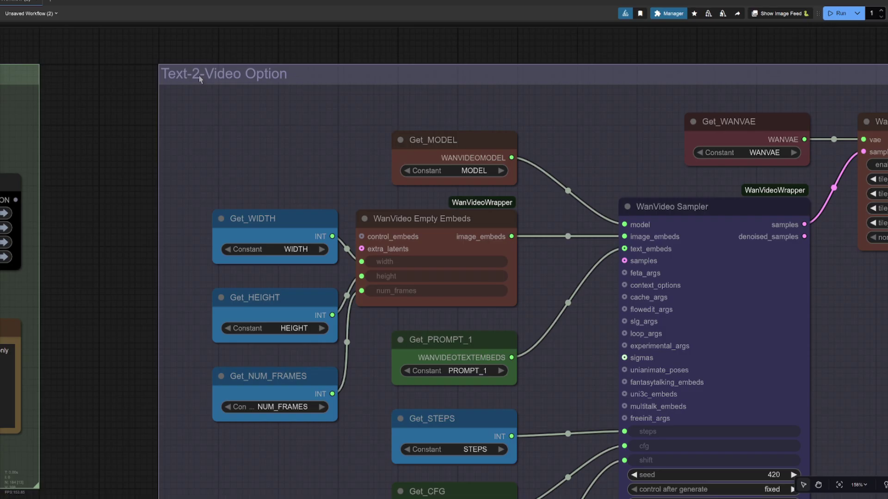
Step: Jump with bookmark key 2 to the first Video Combine output saving the LongRat clip
key("2")
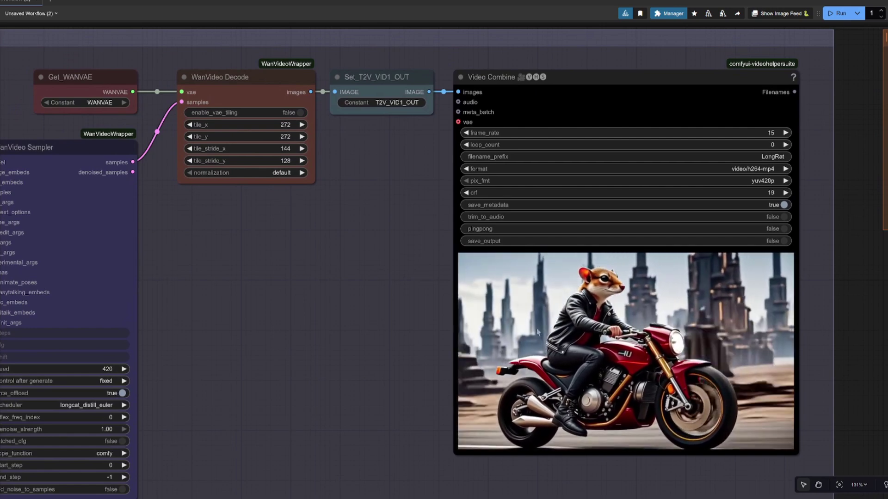
Step: Zoom into the rodent biker preview, then fit the whole workflow with all output groups
scroll(343, 334, "down", 3)
scroll(721, 249, "up", 4)
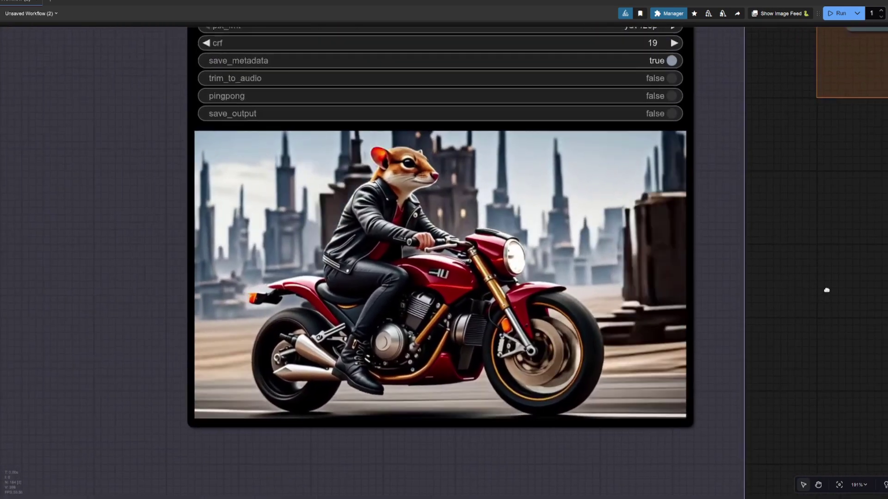
scroll(774, 281, "up", 1)
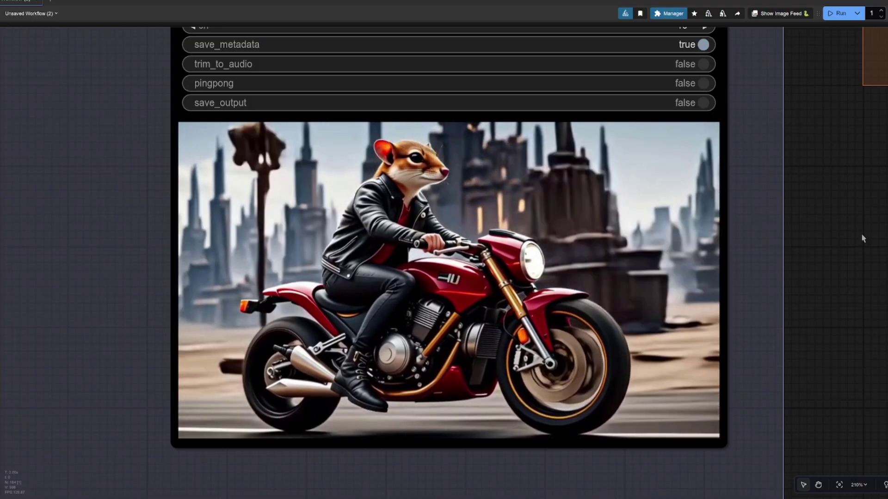
key(".")
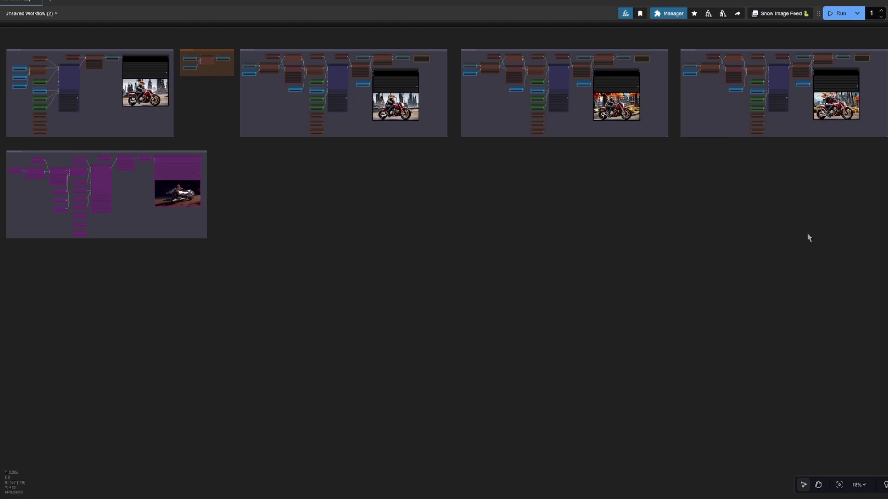
Step: Jump to the WAN Video Sampler group and zoom into its rodent biker Video Combine preview
key("2")
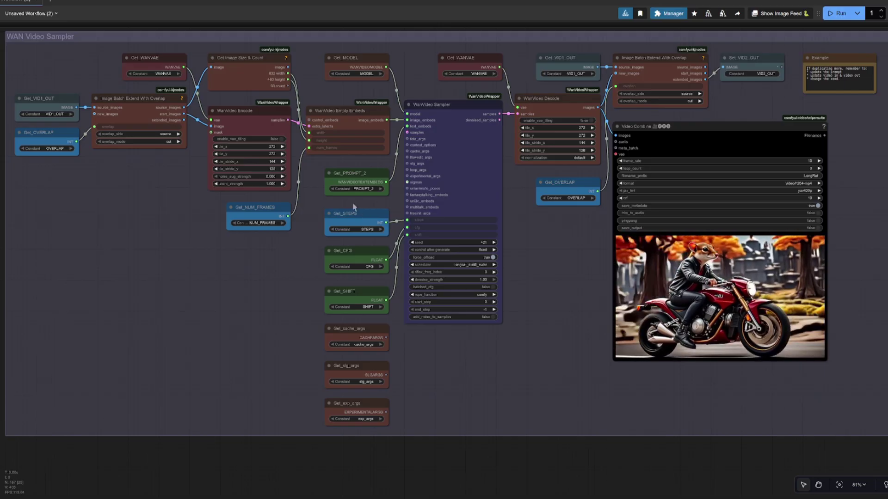
scroll(355, 192, "up", 2)
scroll(354, 192, "up", 8)
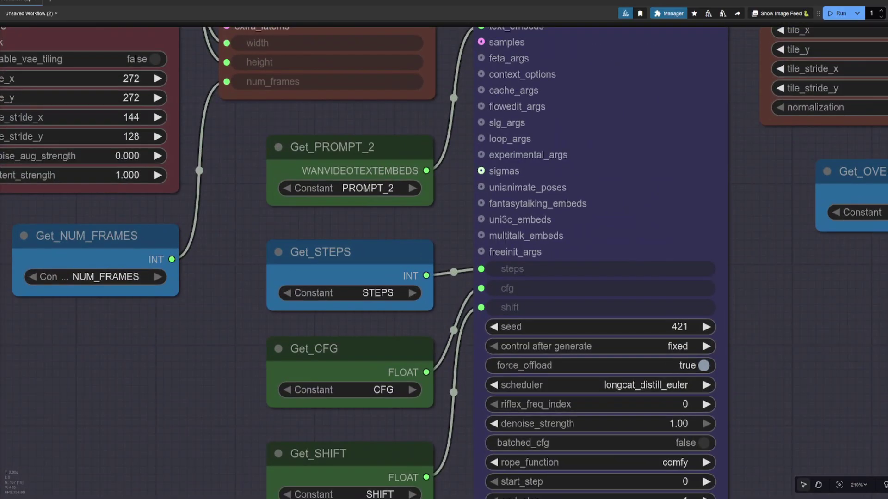
scroll(366, 188, "down", 10)
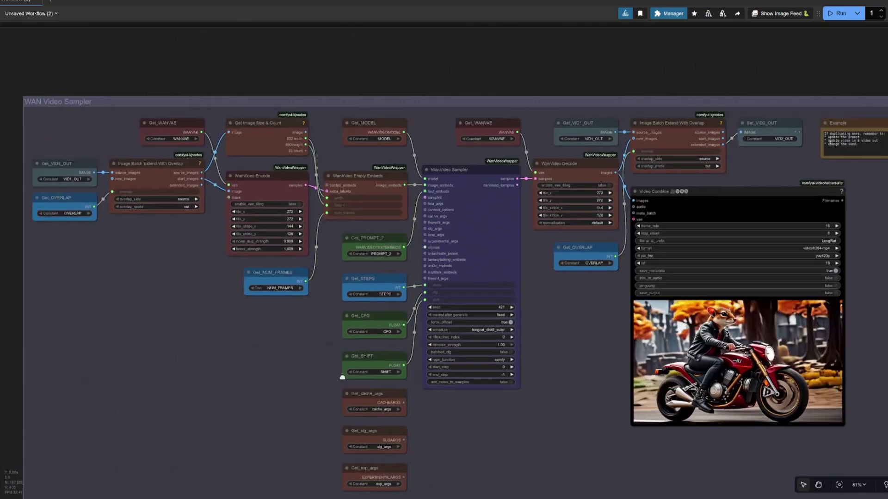
left_click_drag(174, 319, 353, 346)
scroll(354, 346, "up", 6)
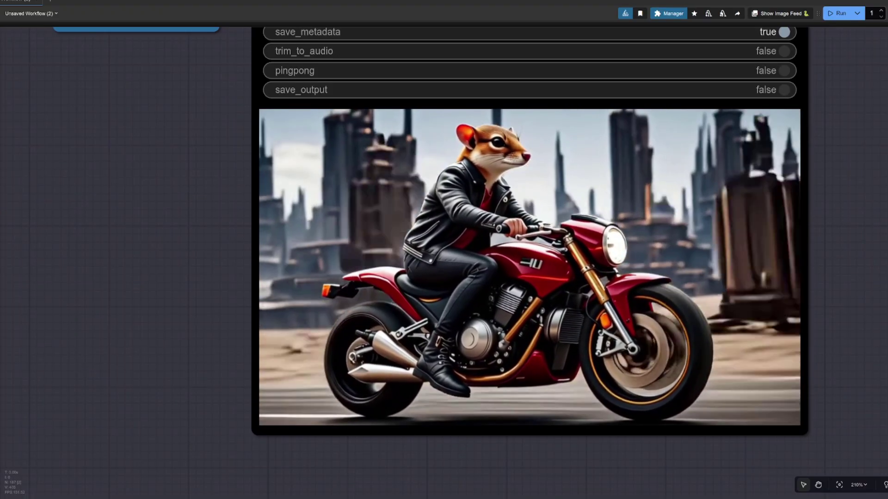
Step: Zoom out to show the Decode, Image Batch Extend With Overlap and Set_VID2_OUT nodes around the preview
scroll(531, 278, "down", 5)
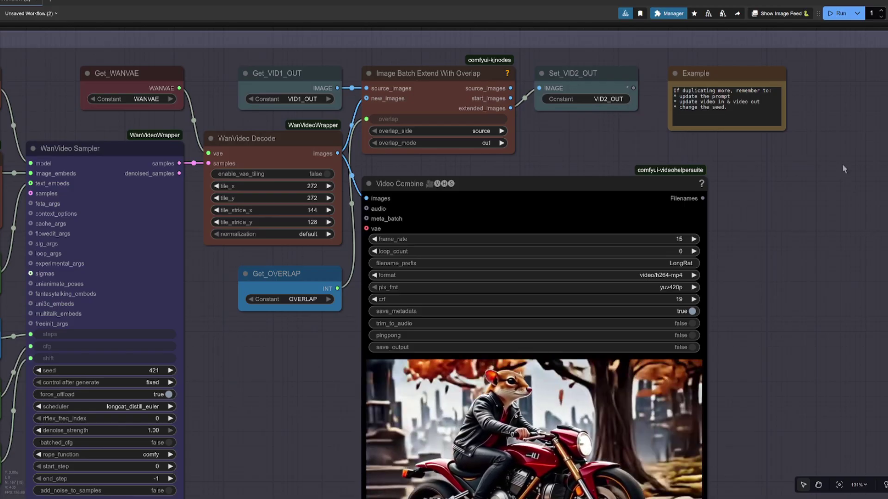
scroll(834, 132, "up", 10)
scroll(800, 190, "up", 2)
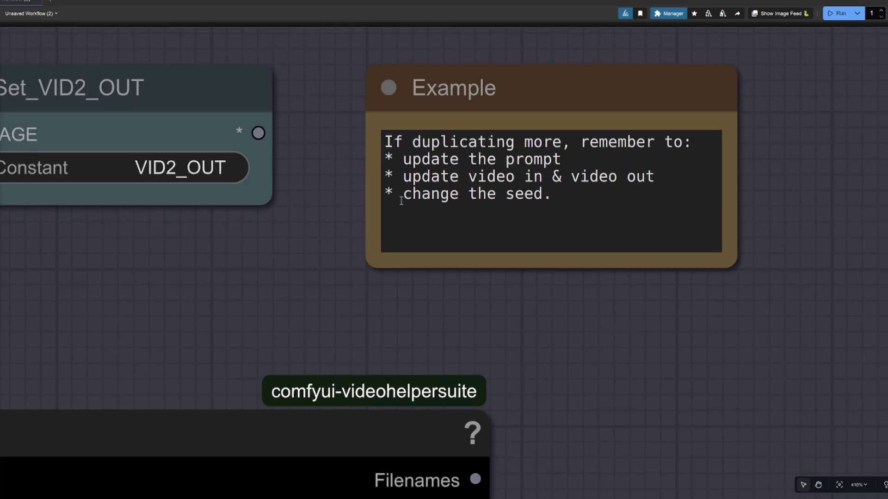
scroll(642, 340, "down", 10)
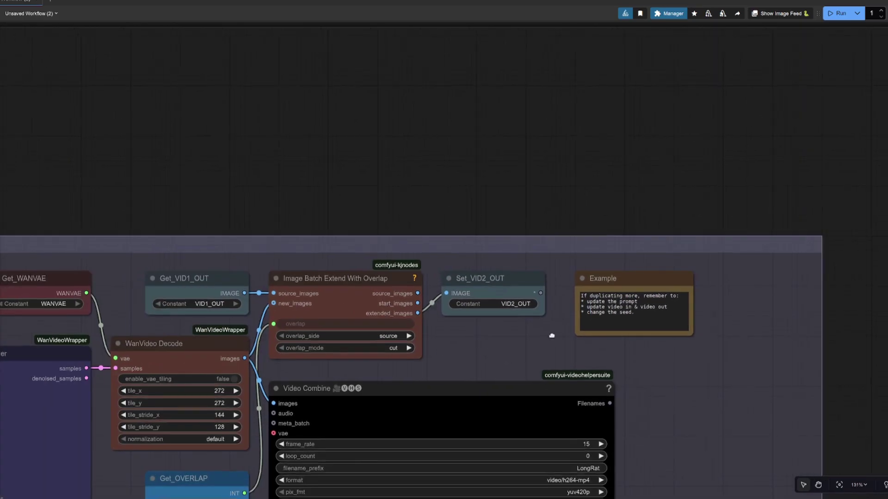
left_click_drag(551, 336, 671, 153)
scroll(573, 243, "up", 3)
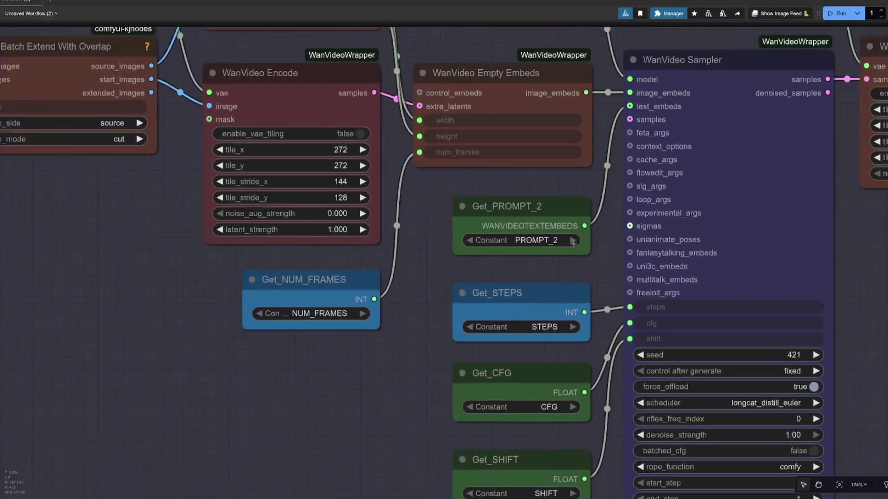
scroll(574, 243, "up", 2)
left_click(533, 240)
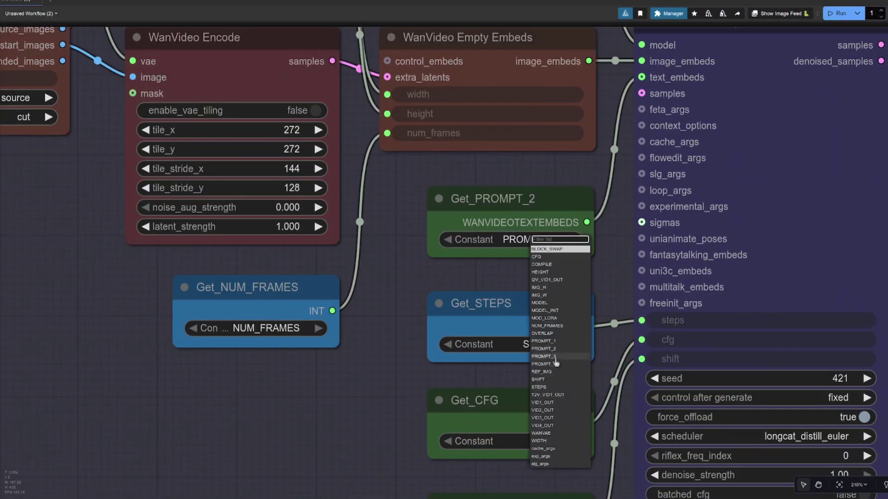
left_click(380, 358)
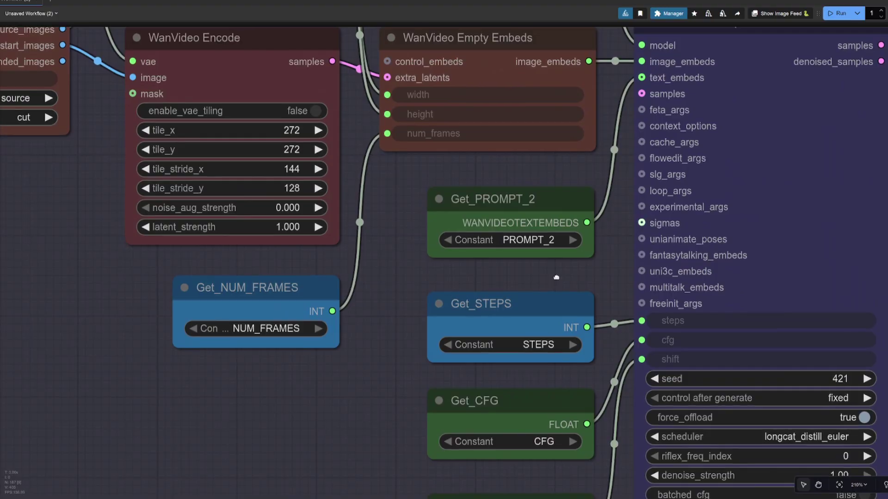
scroll(753, 378, "up", 5)
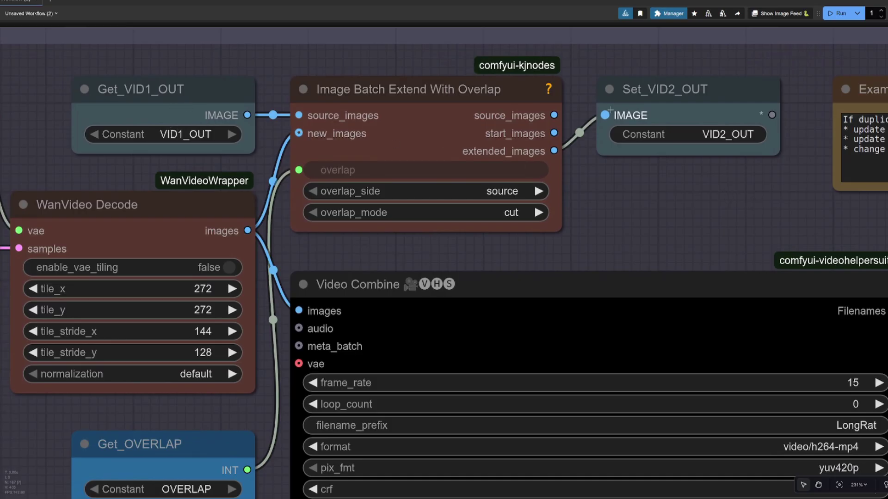
scroll(701, 210, "down", 13)
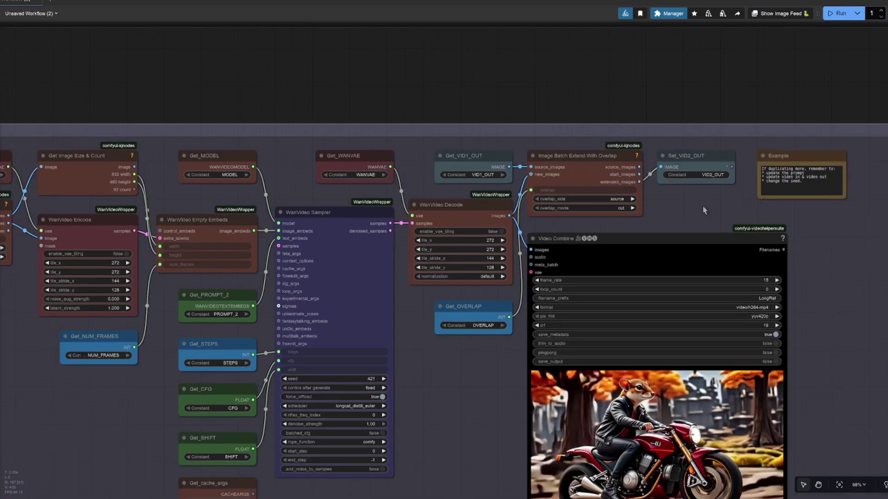
left_click_drag(811, 82, 296, 81)
scroll(506, 273, "up", 8)
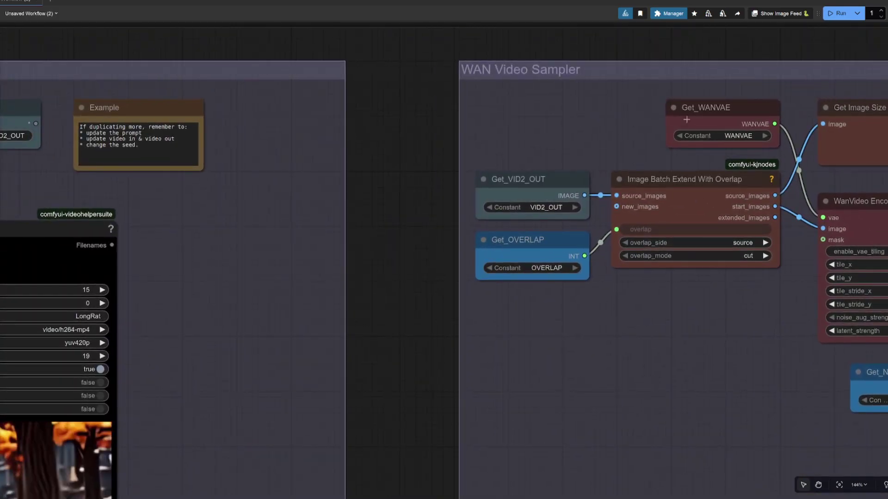
scroll(699, 78, "down", 3)
left_click_drag(700, 58, 448, 73)
left_click_drag(786, 42, 448, 74)
left_click_drag(723, 38, 491, 99)
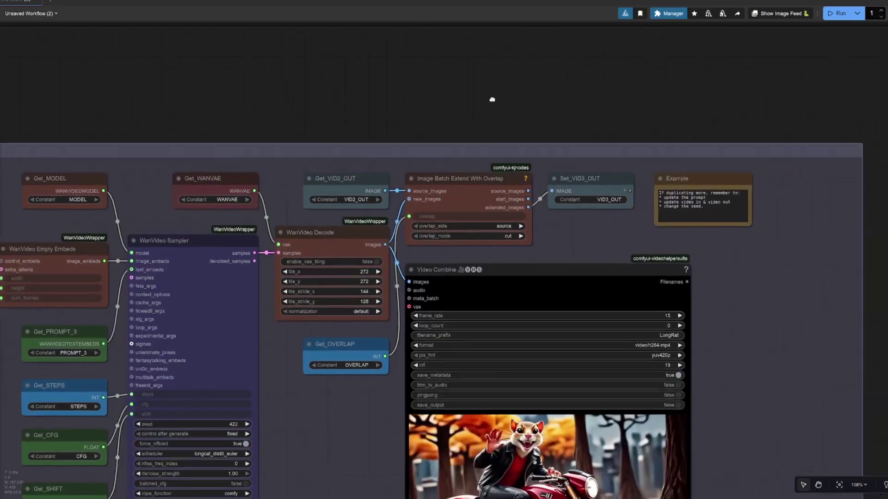
scroll(492, 99, "up", 5)
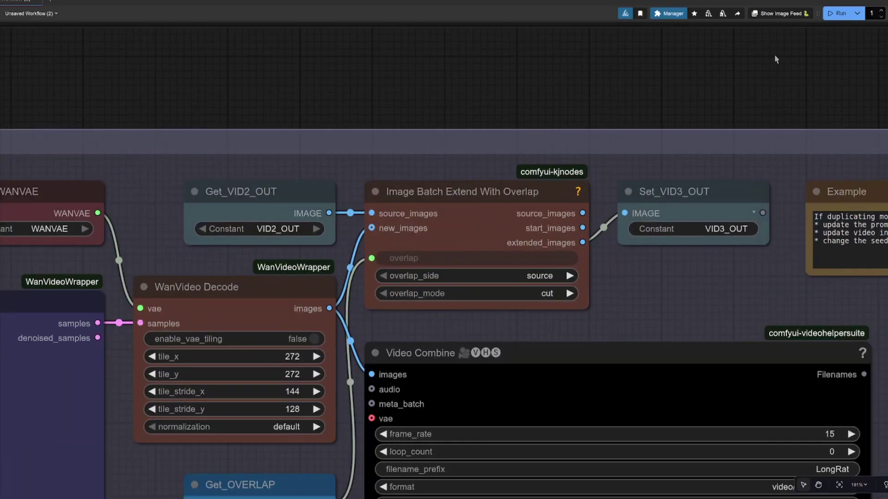
scroll(776, 59, "down", 5)
left_click_drag(805, 75, 376, 133)
scroll(396, 105, "up", 3)
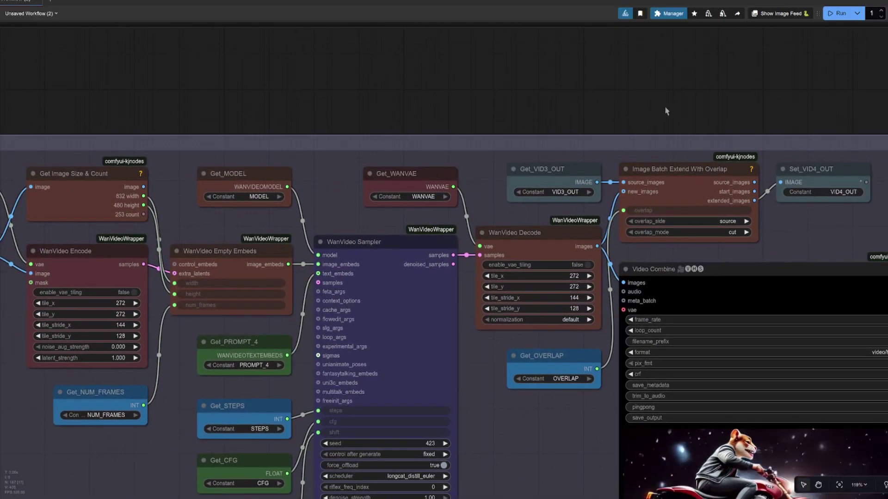
left_click_drag(666, 111, 403, 116)
scroll(260, 197, "up", 2)
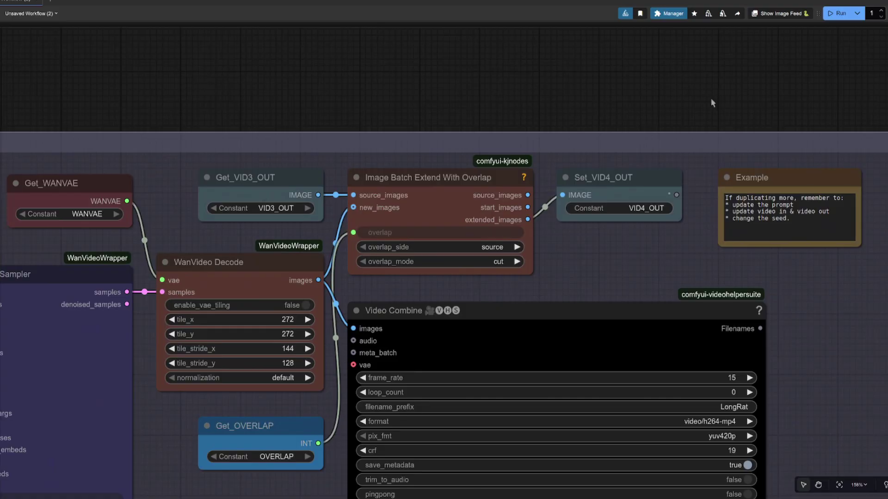
scroll(710, 98, "down", 10)
scroll(710, 98, "up", 2)
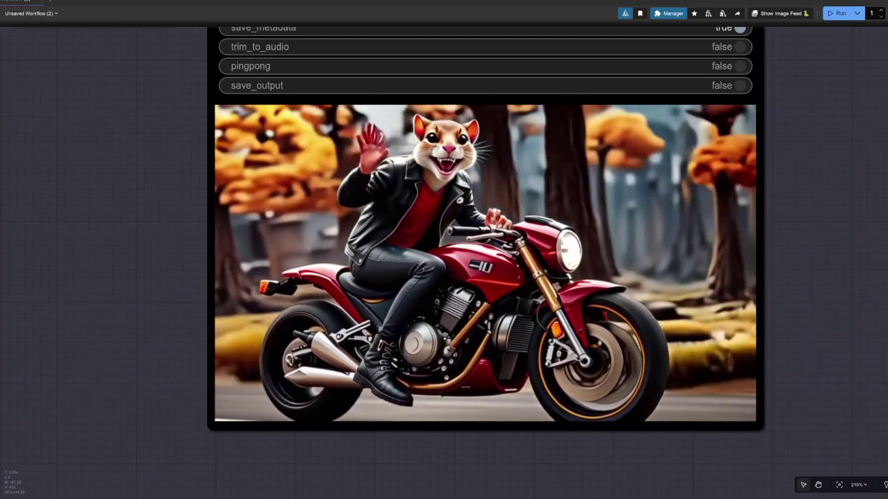
scroll(734, 427, "down", 5)
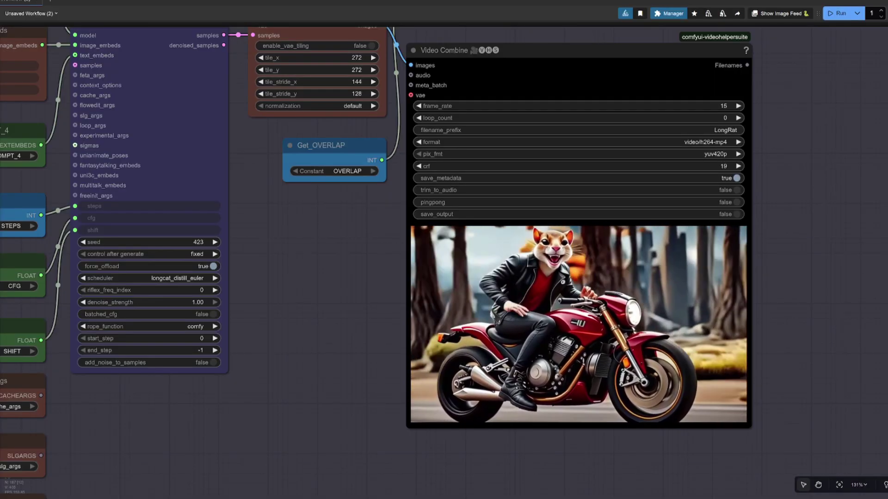
scroll(855, 308, "down", 4)
left_click_drag(608, 377, 304, 365)
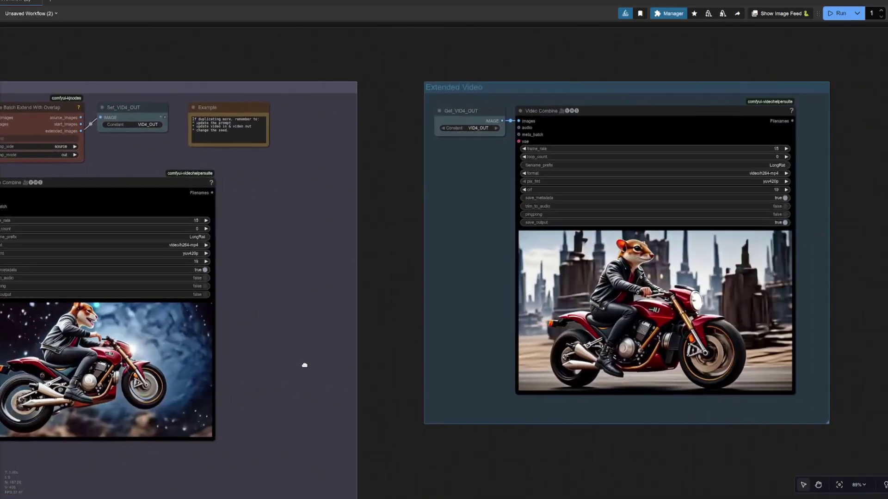
left_click_drag(456, 293, 254, 301)
scroll(400, 306, "up", 2)
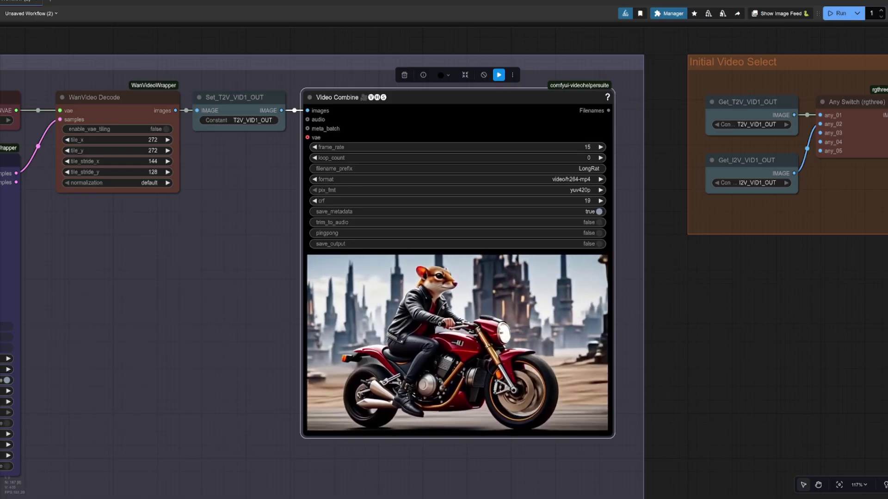
Step: View the rodent-on-motorcycle clip in Unsaved Workflow (3), then return to Unsaved Workflow (2)
left_click(107, 2)
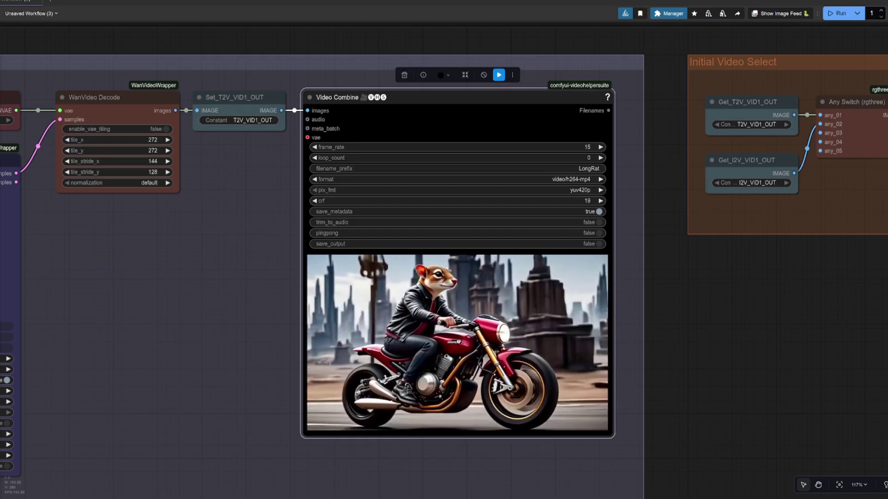
left_click(31, 13)
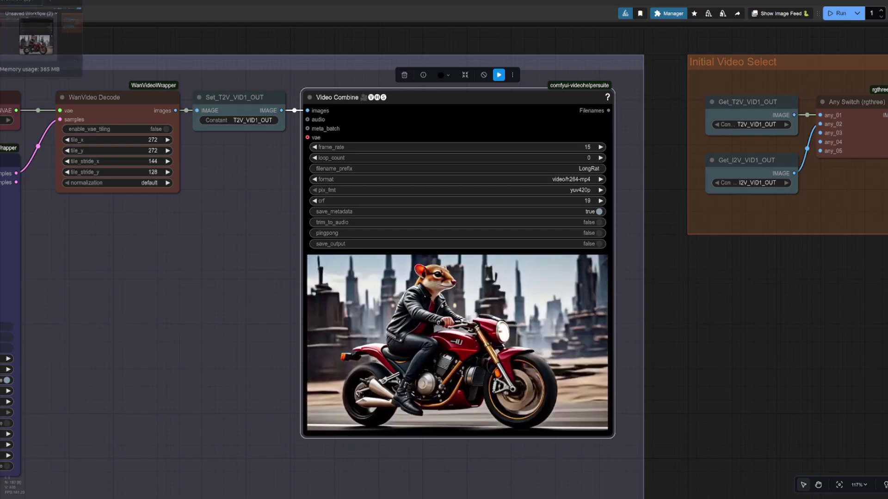
left_click(27, 42)
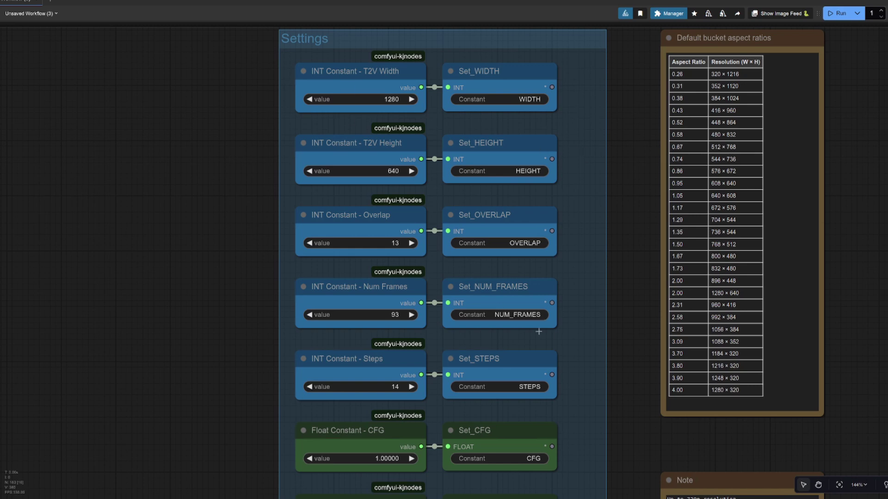
Step: Zoom the canvas out and back in on the Image-2-Video preview of the sequined-gown woman
scroll(576, 297, "down", 5)
scroll(390, 245, "up", 2)
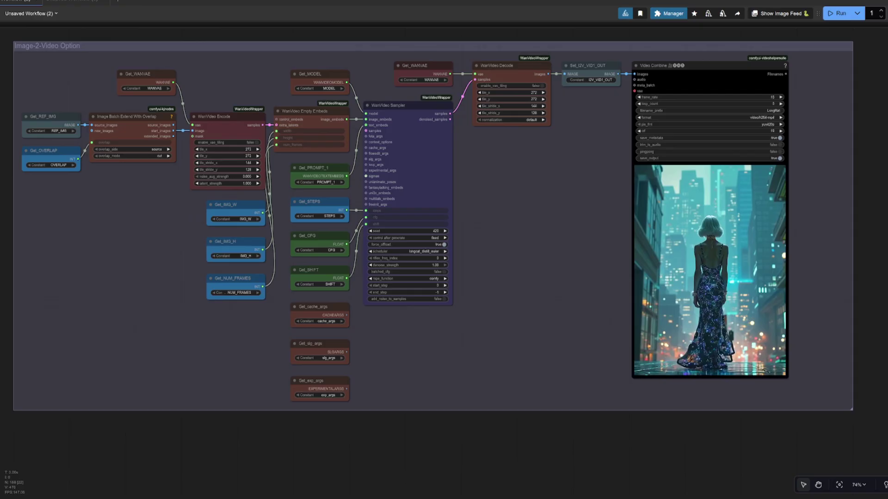
Step: Zoom in on the Video Combine preview of the woman morphing into a rodent
scroll(830, 279, "up", 10)
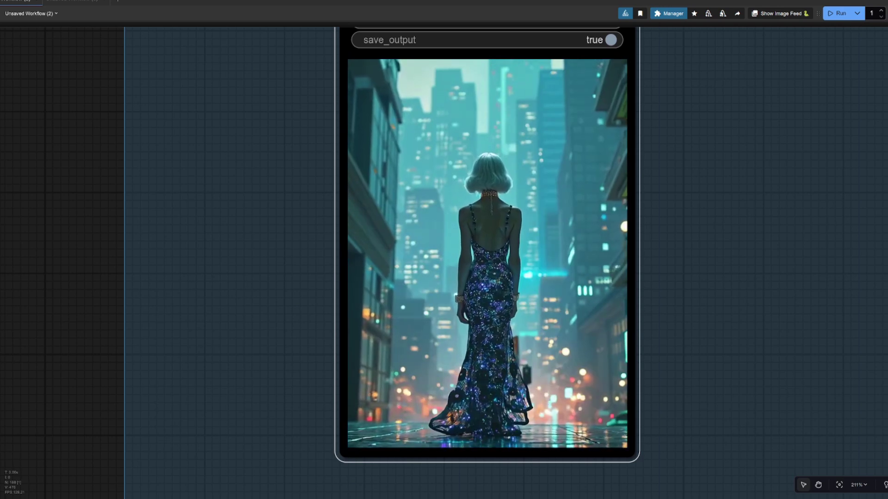
Step: Fit the whole workflow with all chained sampler groups on screen using the '.' shortcut
key(".")
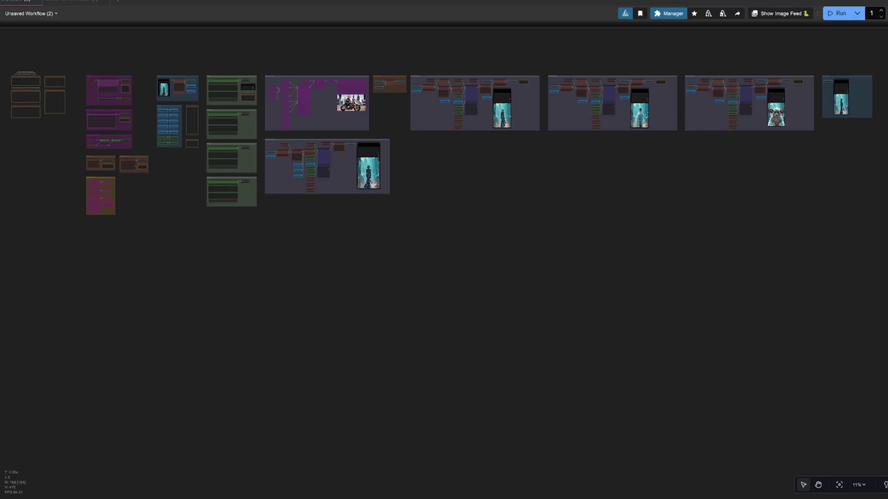